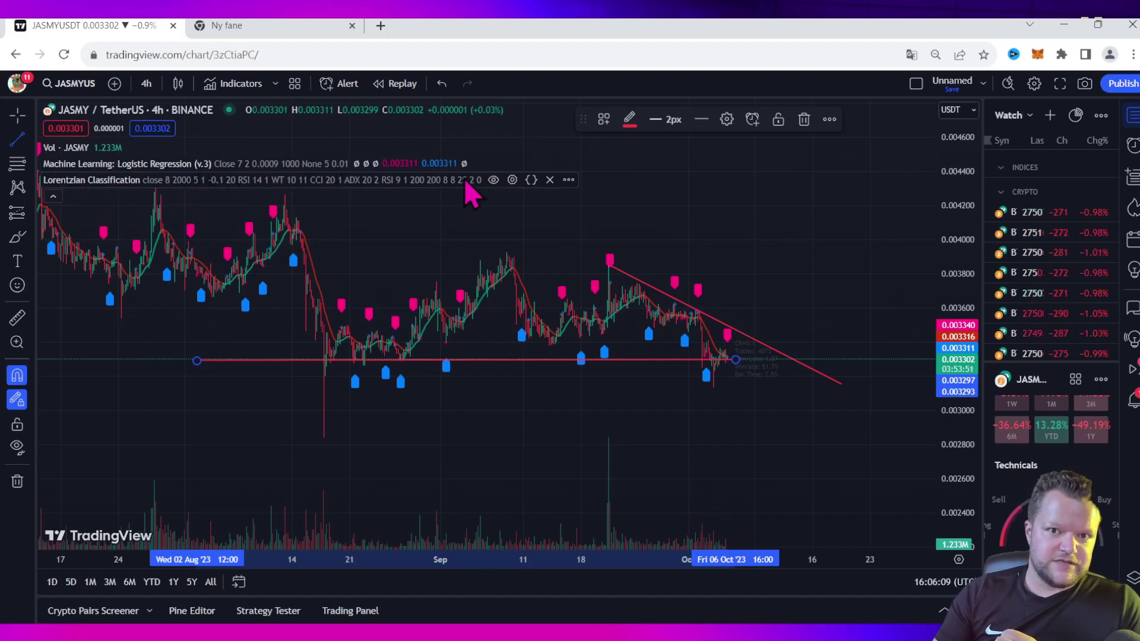
Review the input parameters of the Lorentzian Classification indicator, including its kernel and display settings
click(512, 180)
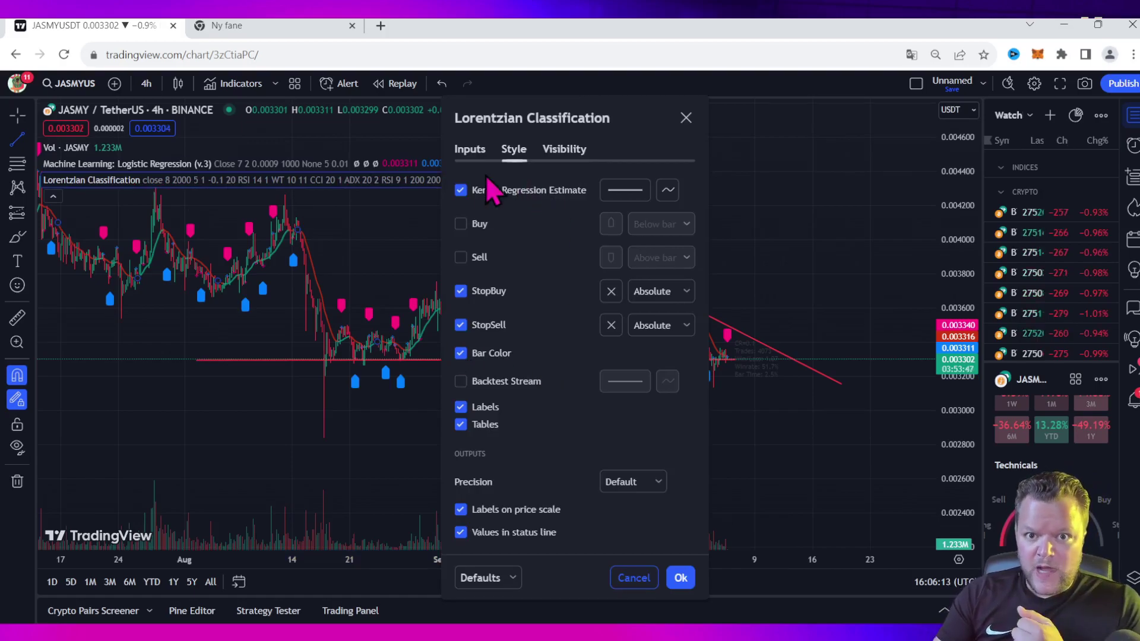
click(470, 149)
scroll(582, 368, down, 10)
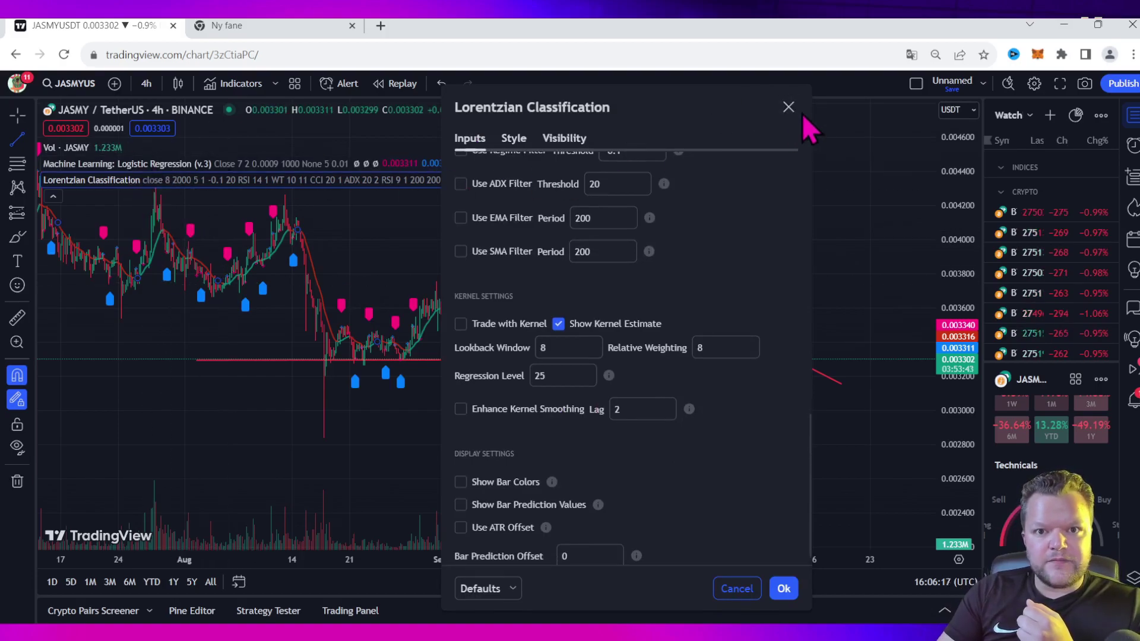
click(788, 107)
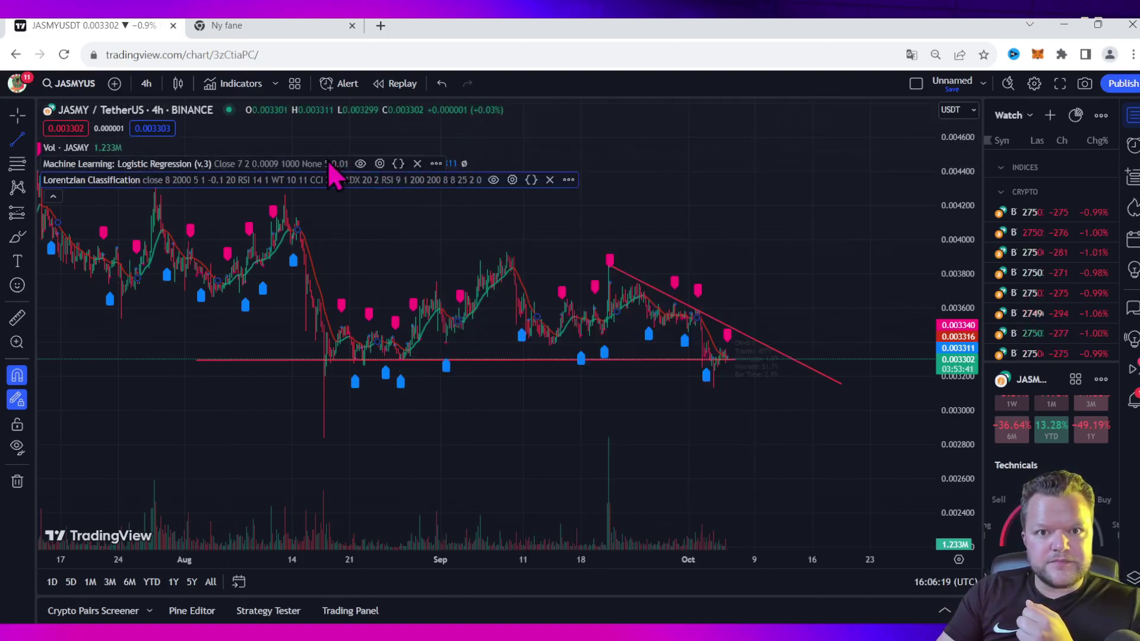
Inspect the input and style settings of the Machine Learning: Logistic Regression (v.3) indicator, and close them without changes
click(380, 164)
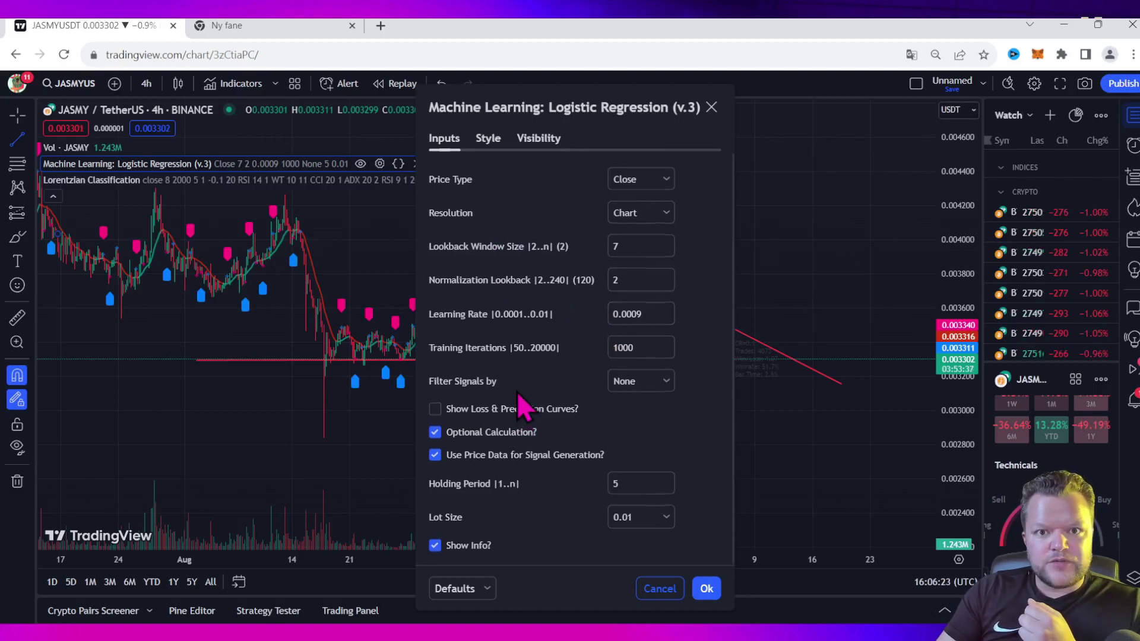
click(489, 139)
click(438, 142)
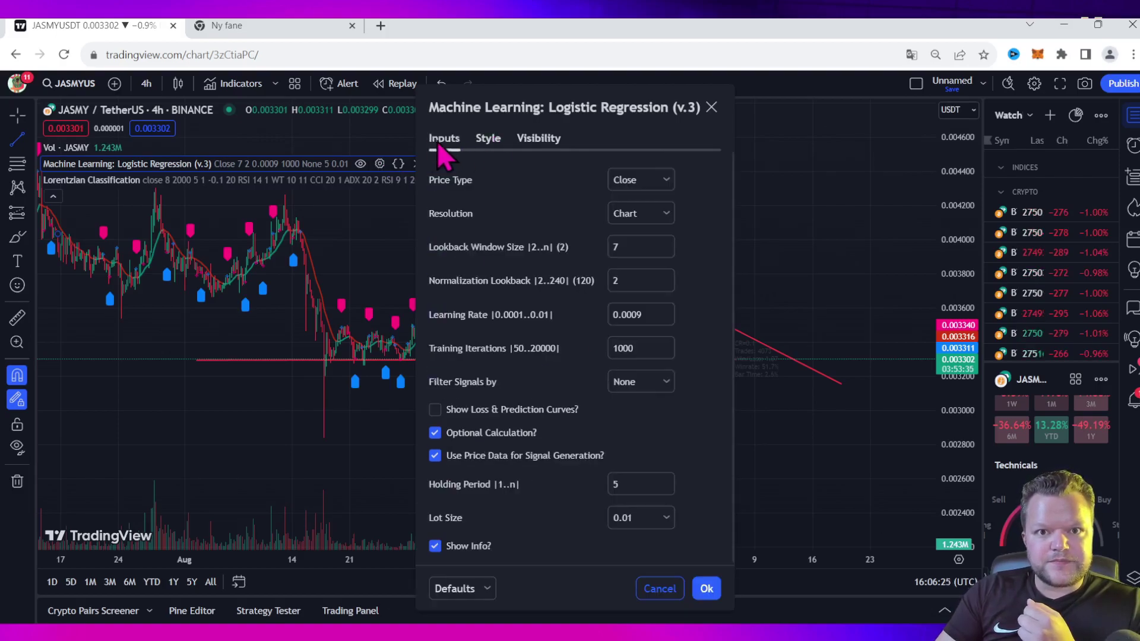
scroll(509, 376, down, 1)
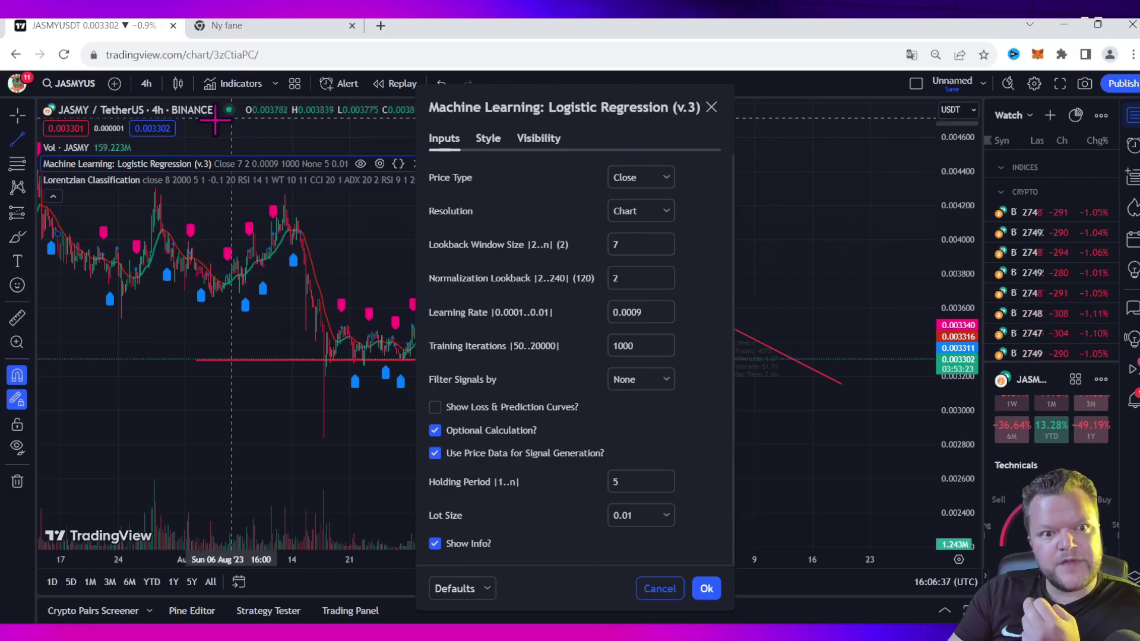
click(710, 106)
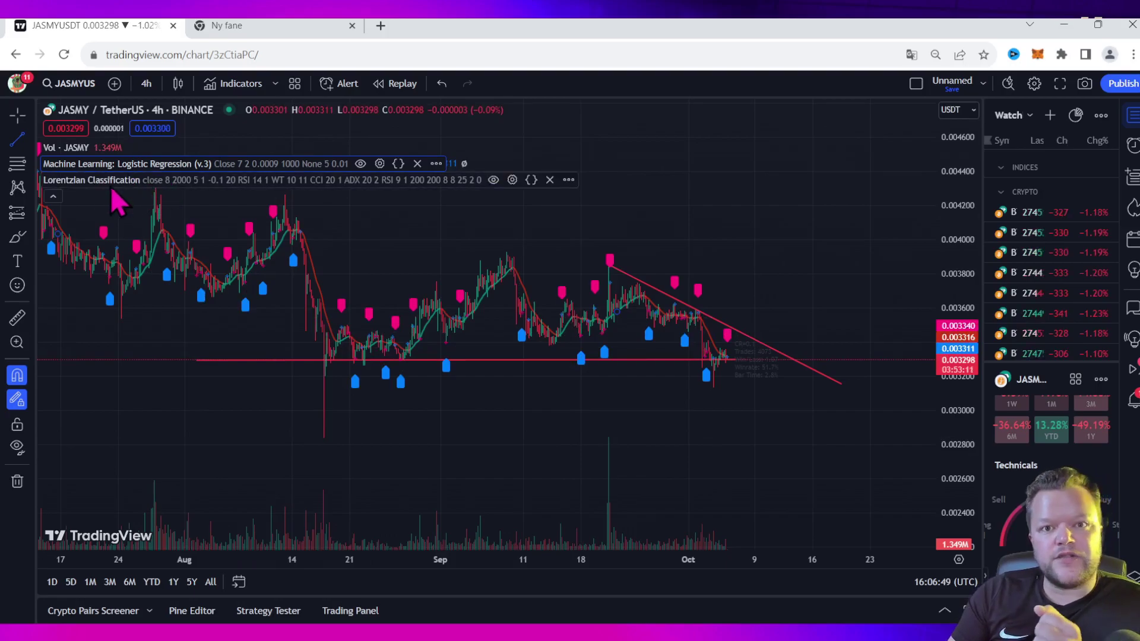
Examine the Lorentzian Classification indicator's general, feature, filter and kernel inputs as well as its style options
click(513, 181)
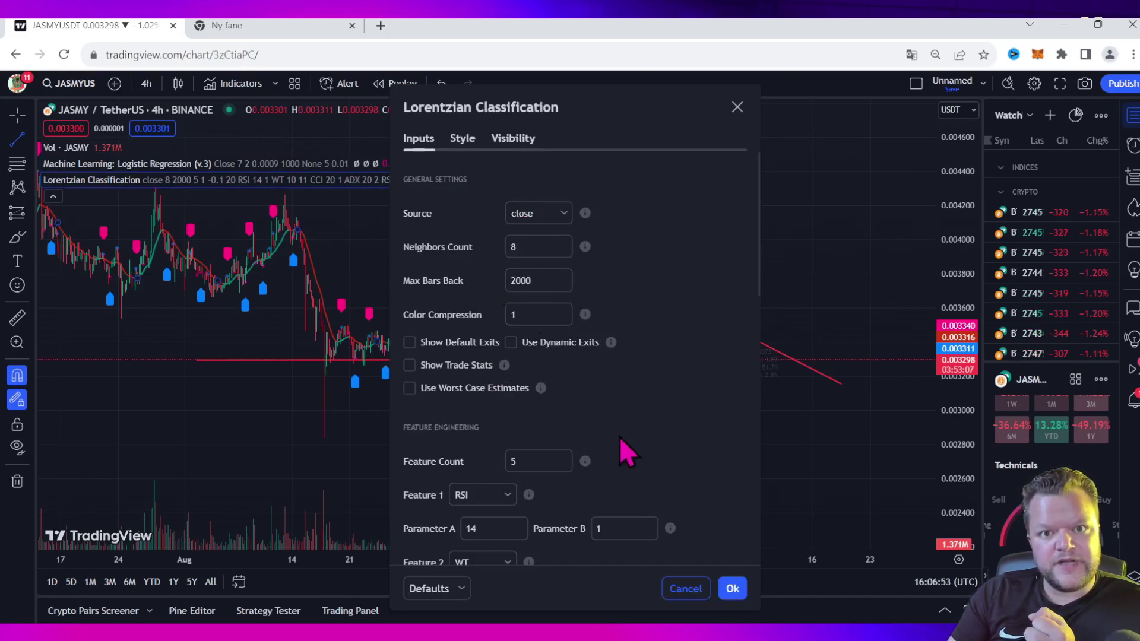
scroll(522, 376, down, 1)
scroll(534, 386, up, 1)
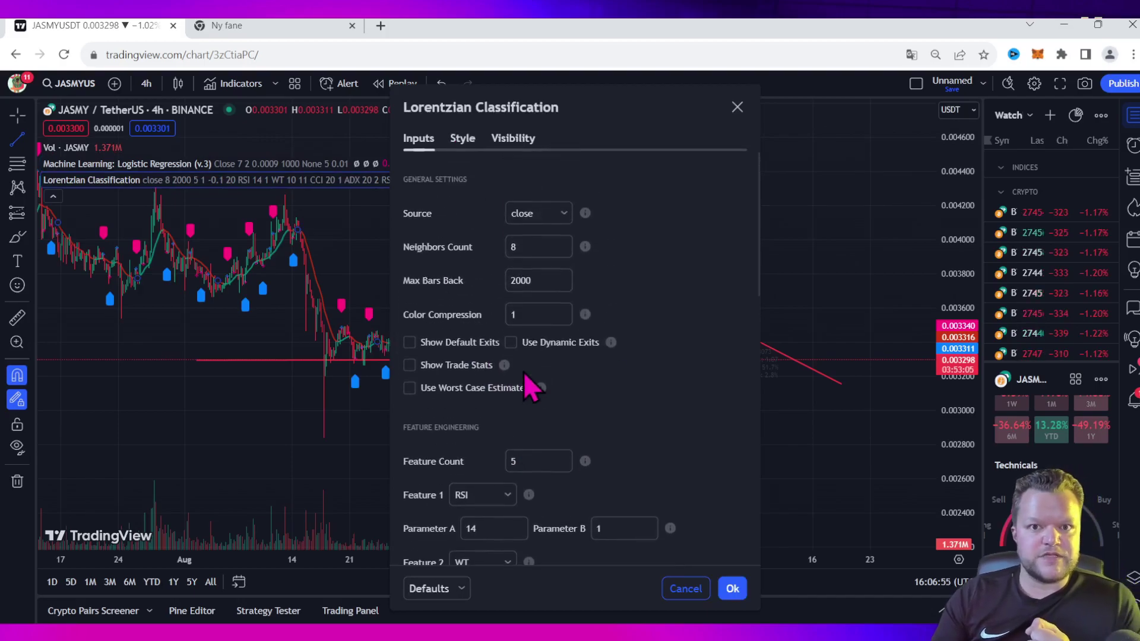
scroll(530, 398, down, 2)
scroll(537, 399, down, 4)
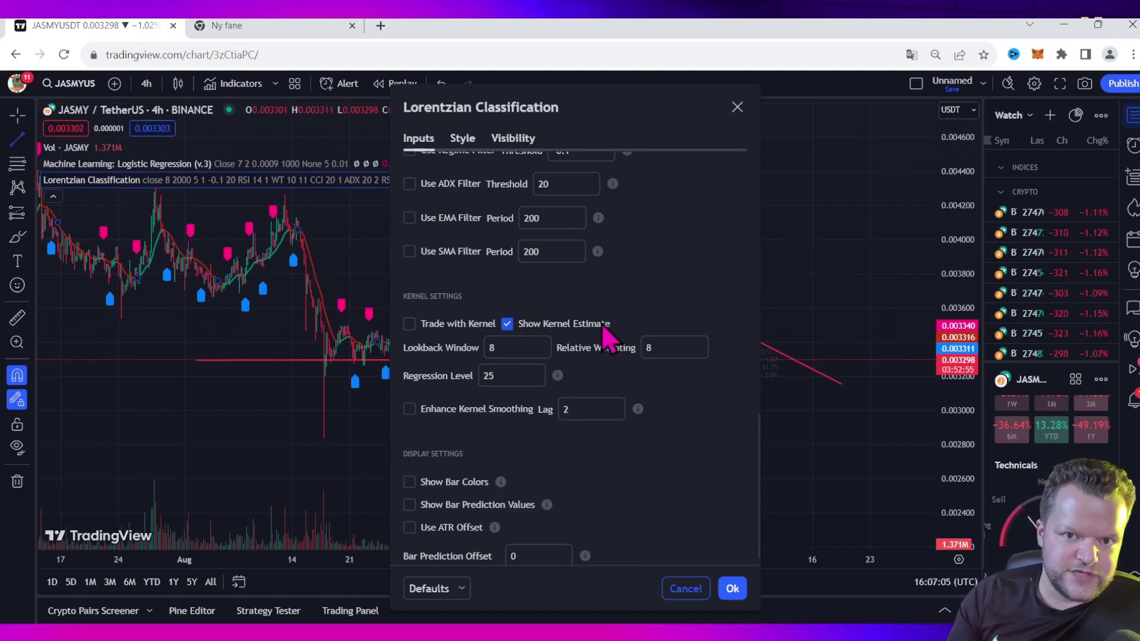
scroll(515, 426, up, 10)
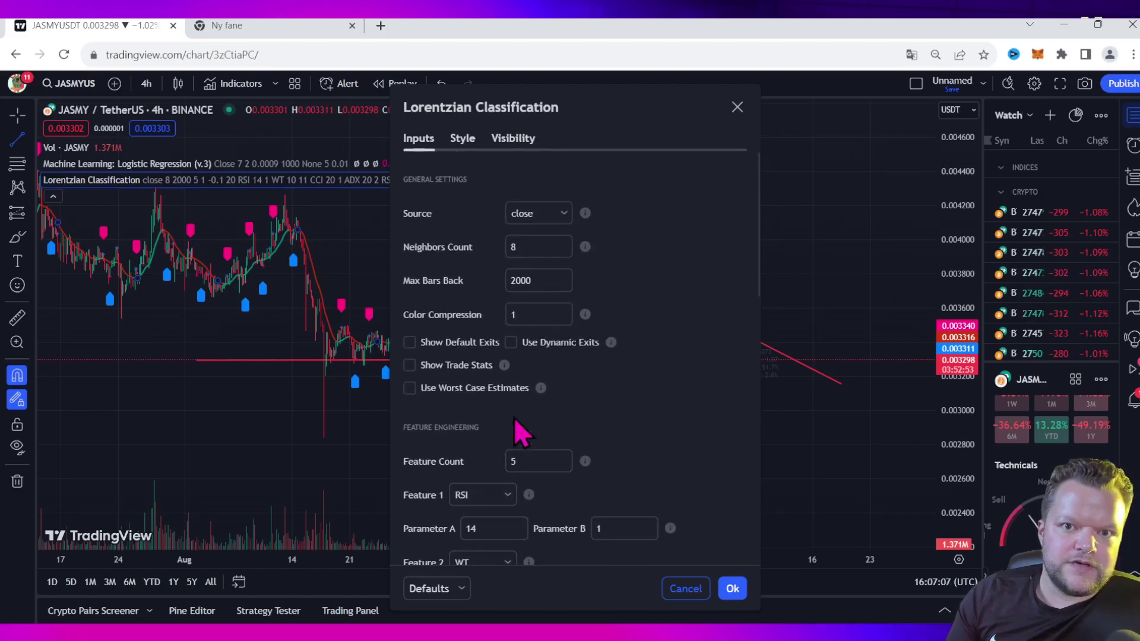
scroll(432, 466, down, 10)
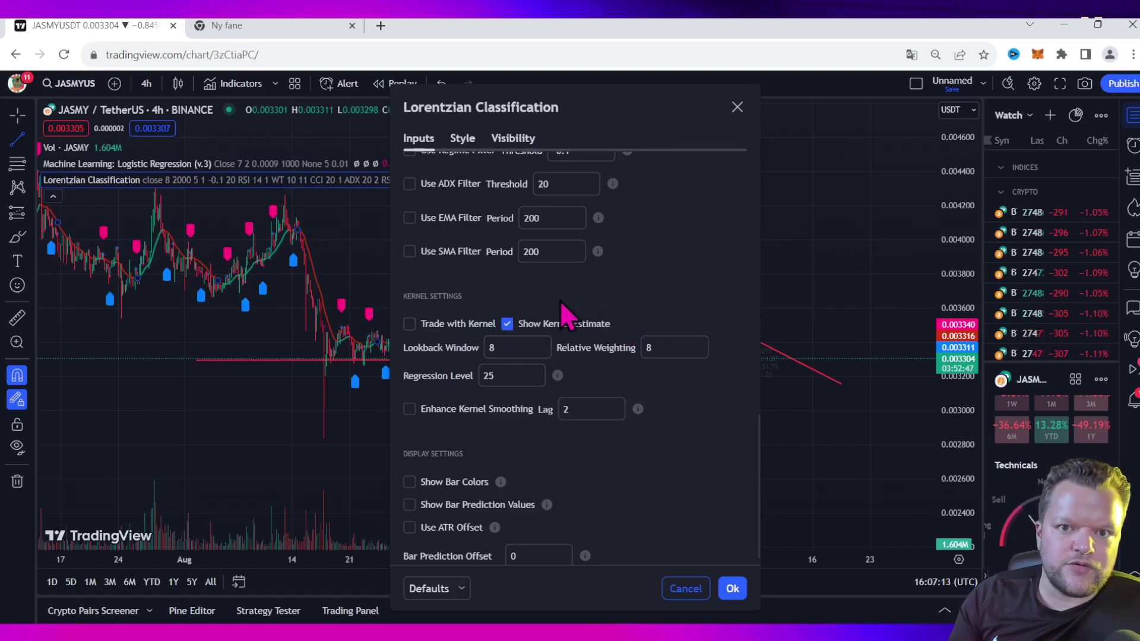
click(457, 138)
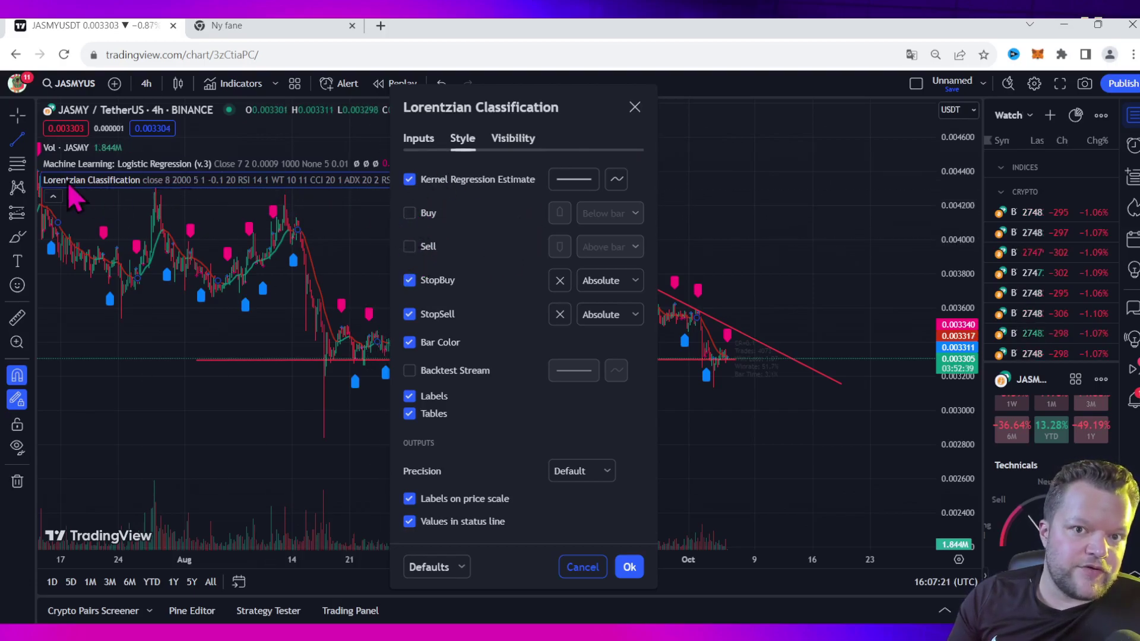
click(635, 107)
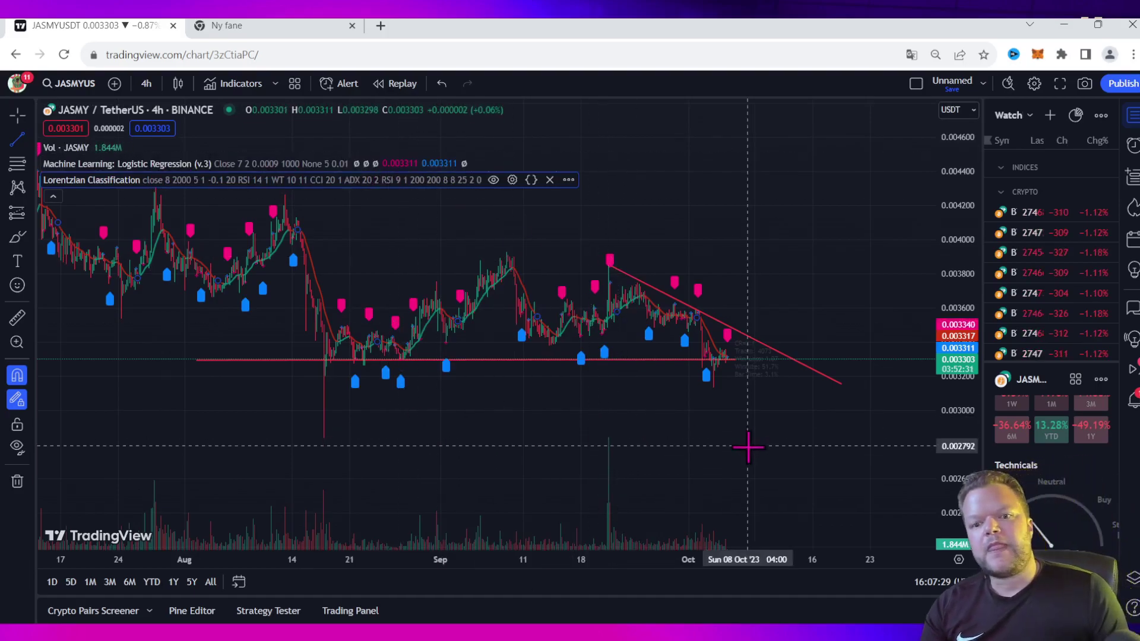
Circle the latest sell signal and the three earlier highs under the descending trend line with freehand brush strokes
scroll(715, 453, up, 2)
scroll(671, 442, up, 2)
scroll(671, 442, up, 2)
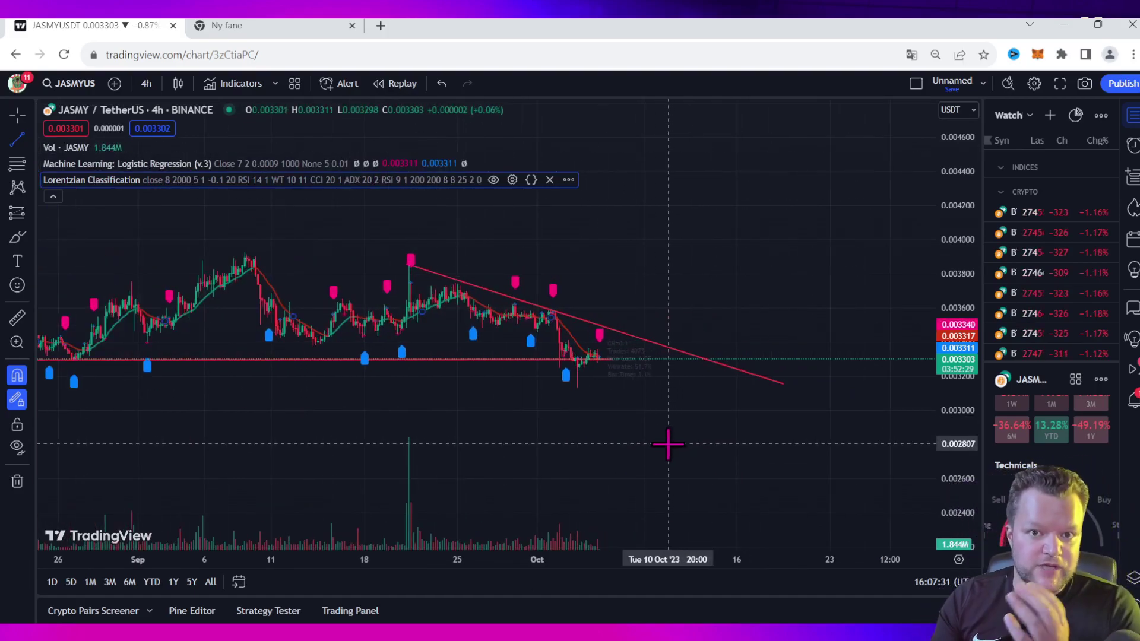
scroll(637, 463, up, 2)
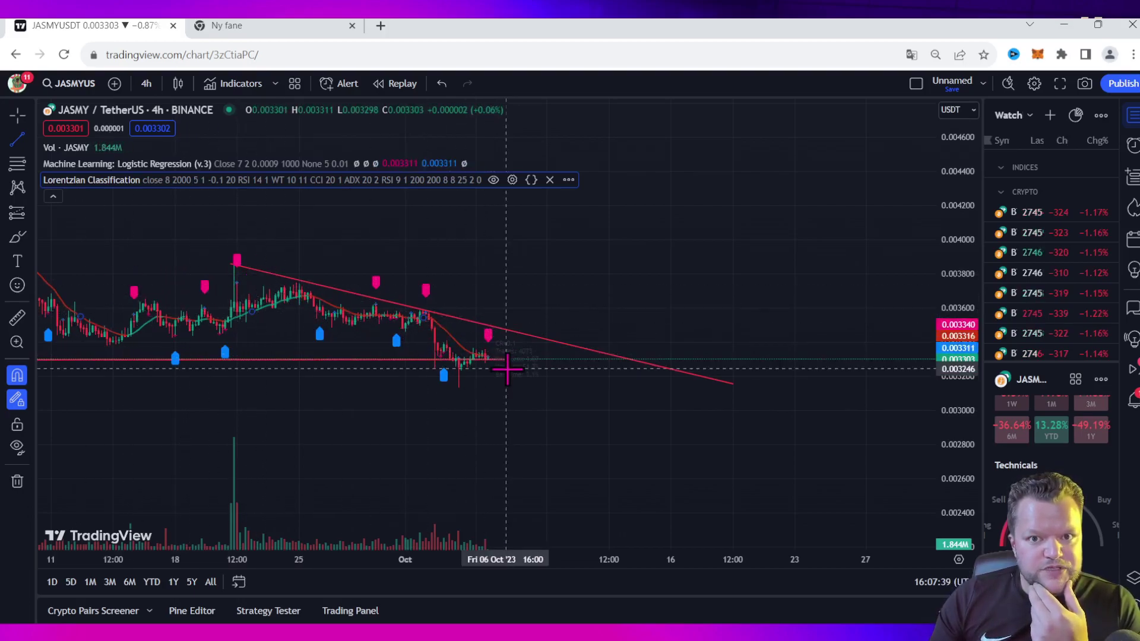
click(17, 237)
mouse_move(485, 318)
mouse_down()
mouse_move(505, 332)
mouse_move(478, 316)
mouse_up()
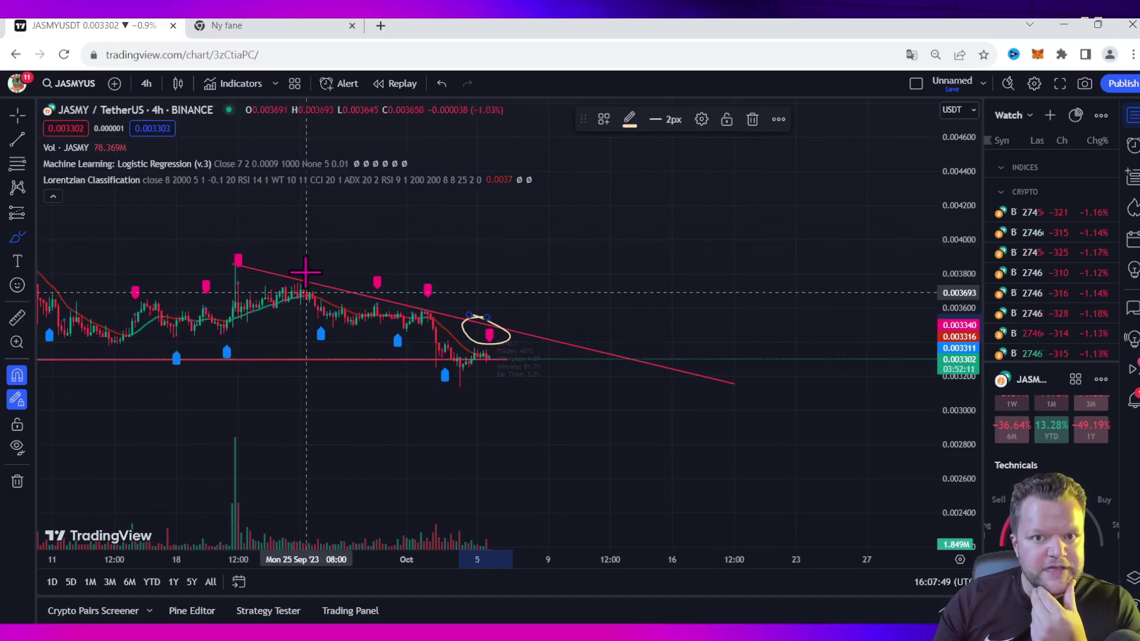
mouse_move(280, 278)
mouse_down()
mouse_move(306, 279)
mouse_move(279, 273)
mouse_up()
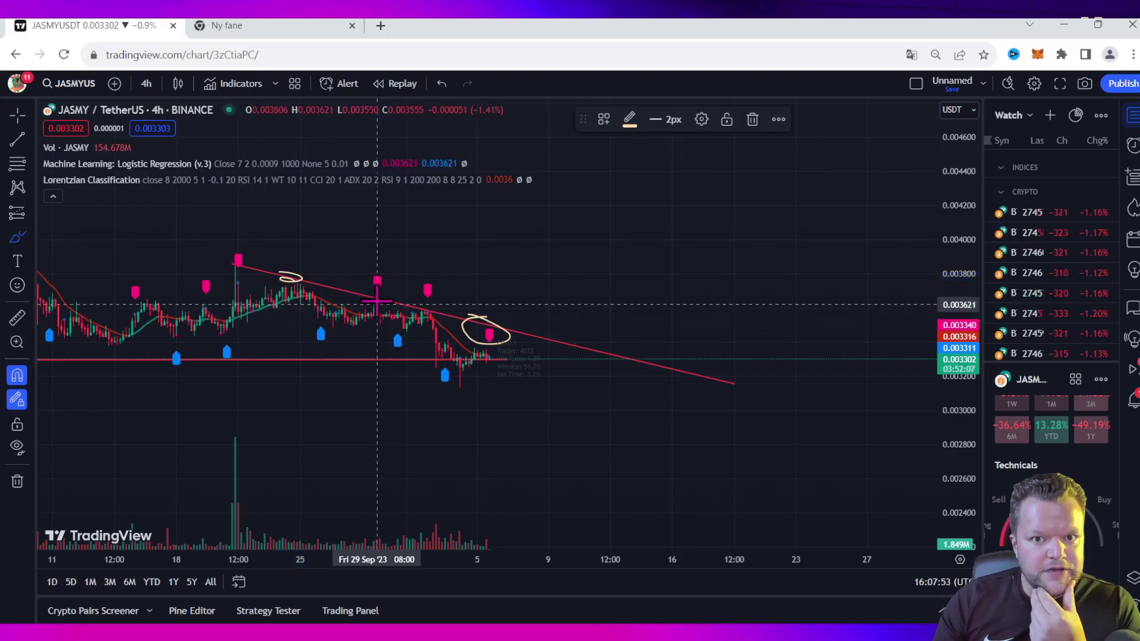
drag(377, 303, 370, 302)
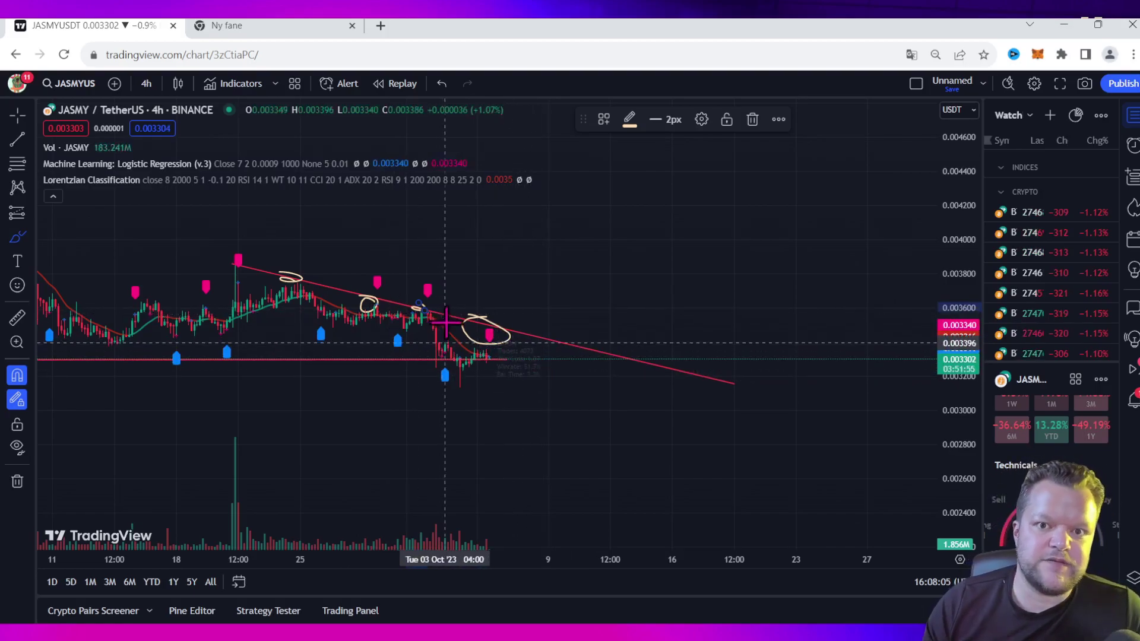
Draw a trend line along the early-October price drop from about 0.003570 to about 0.003315
click(17, 140)
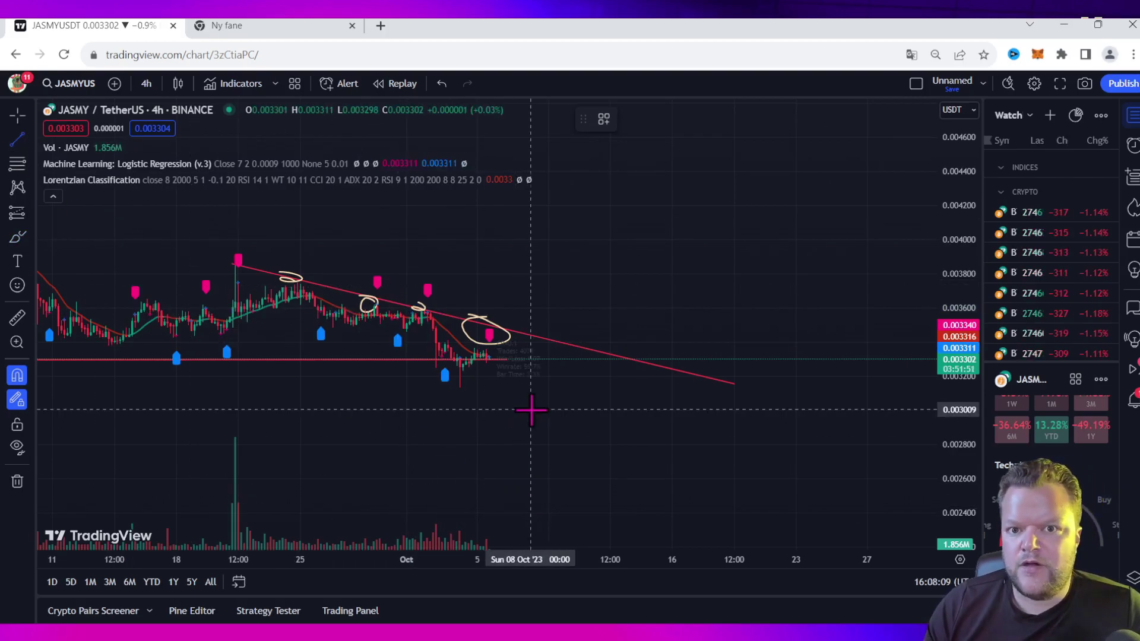
click(16, 146)
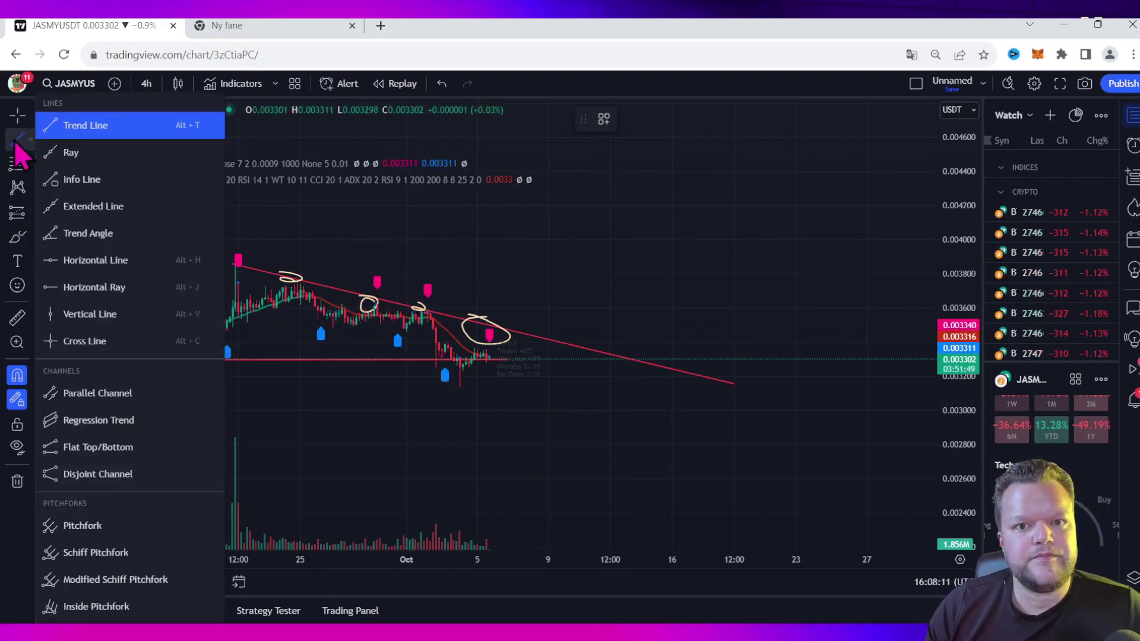
click(427, 356)
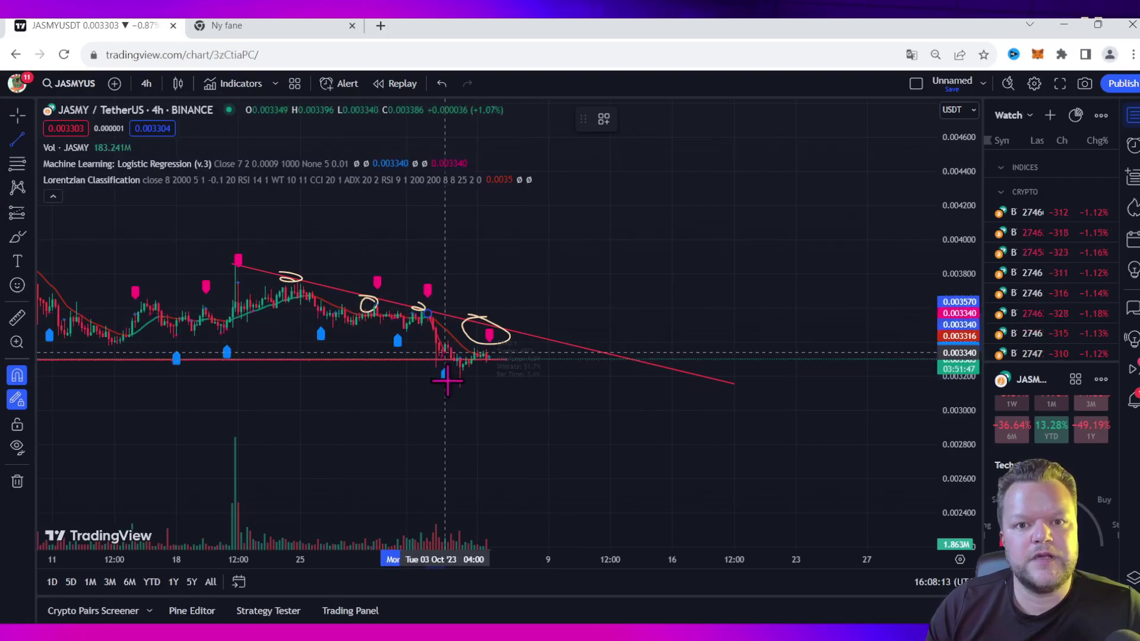
click(442, 358)
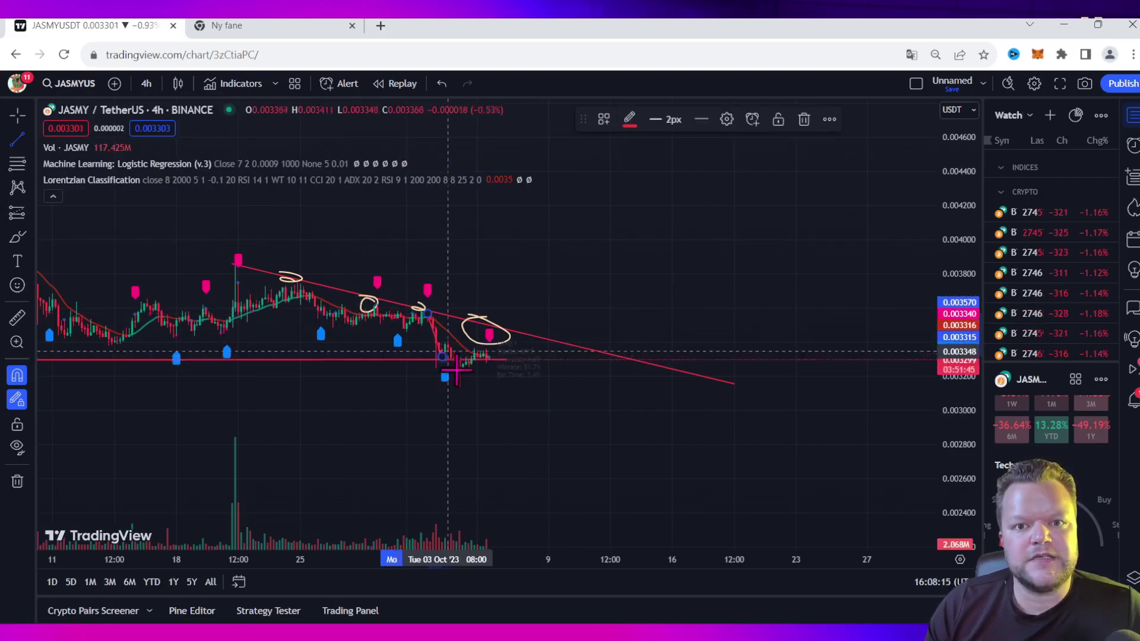
Move the short drop line to the latest candle, ending at about 0.003031, and circle its lower end with the Brush
click(15, 114)
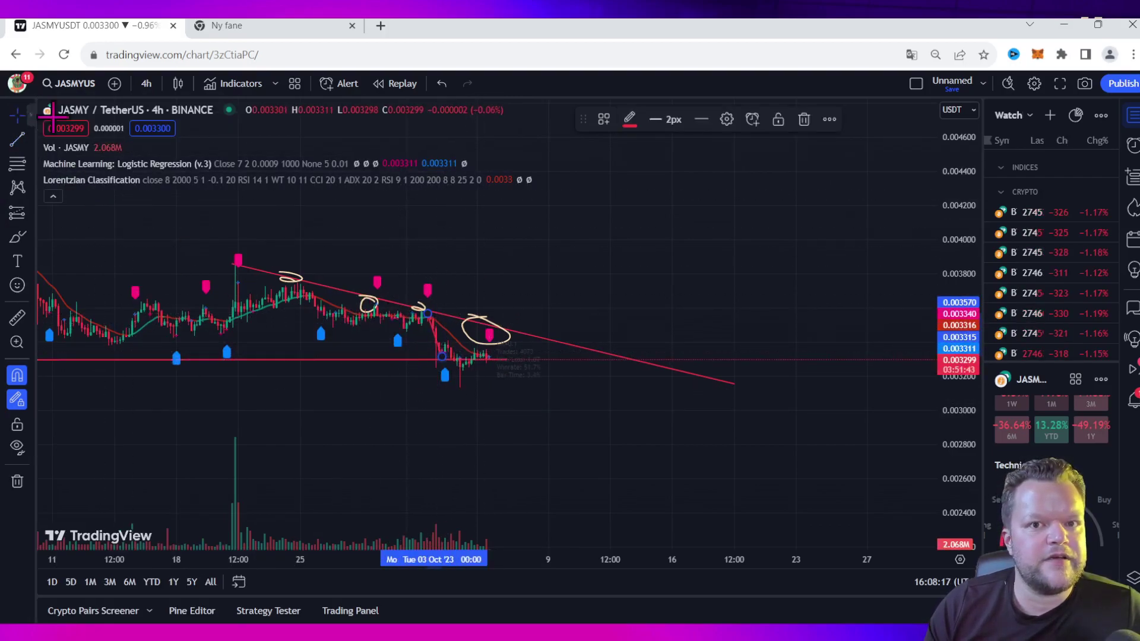
click(448, 347)
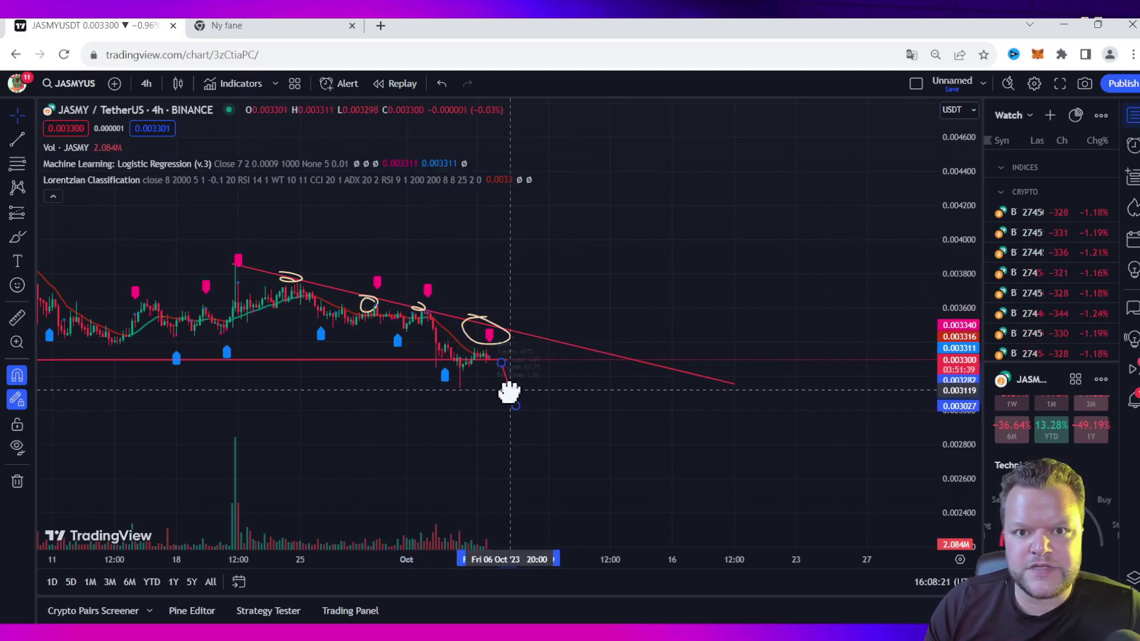
drag(510, 392, 505, 389)
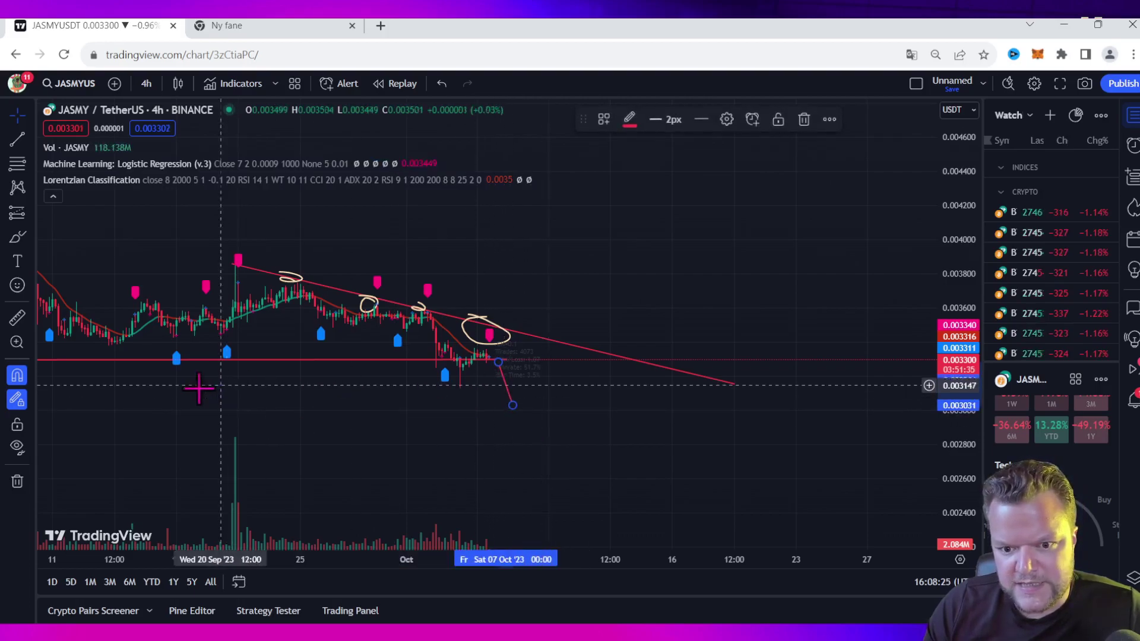
click(17, 237)
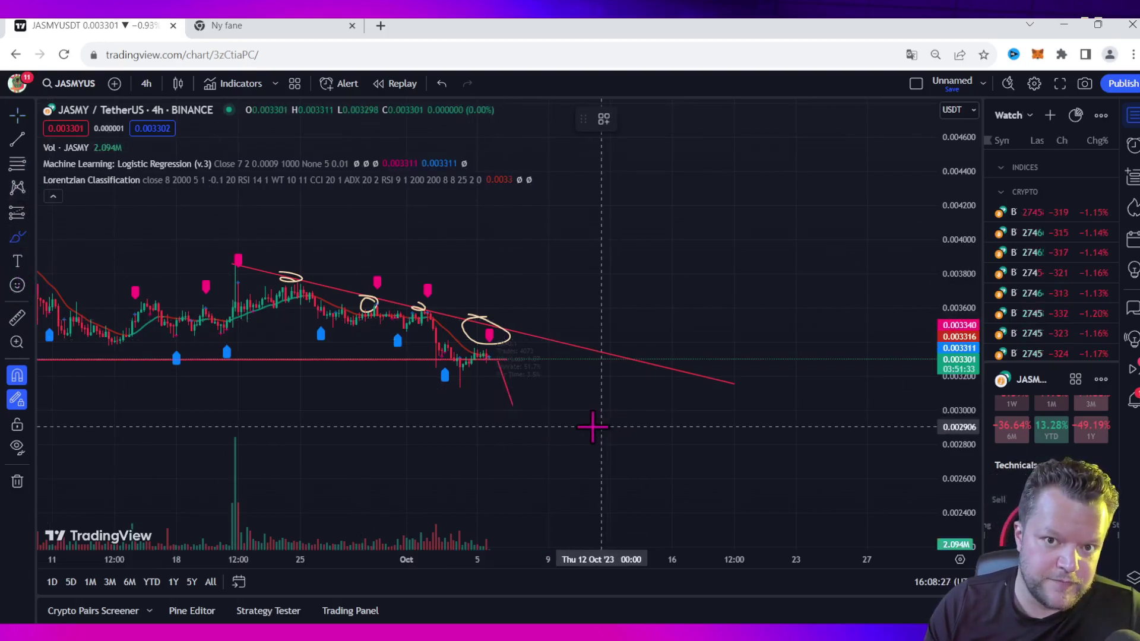
mouse_move(529, 405)
mouse_down()
mouse_move(512, 397)
mouse_move(534, 403)
mouse_up()
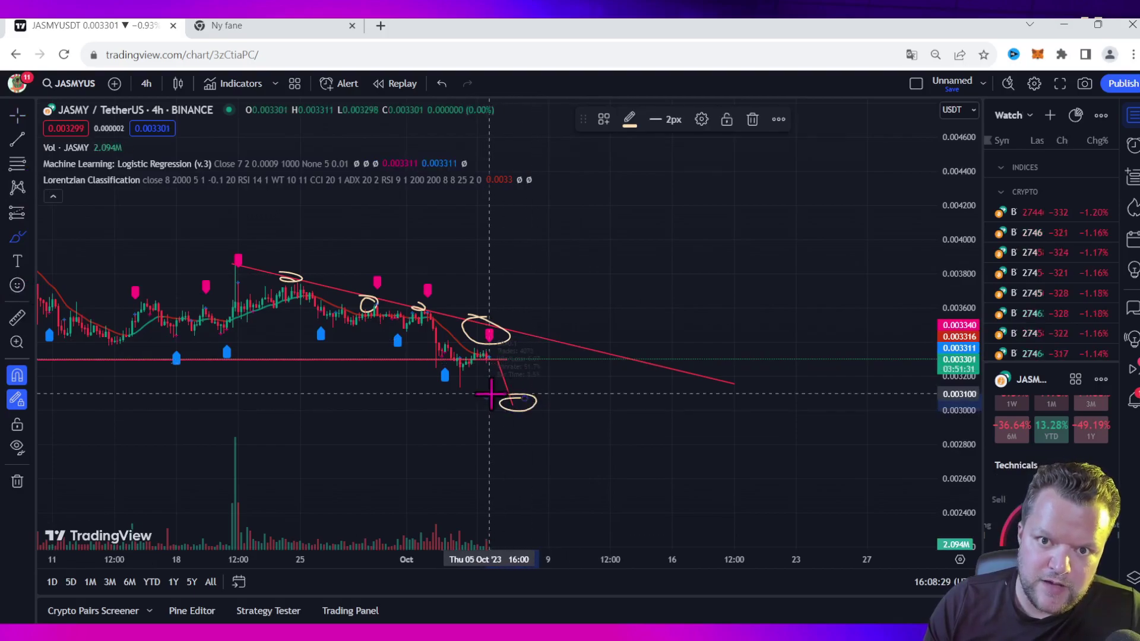
Circle the late December 2022, June 2023 and August 2023 price lows on the chart with the Brush
scroll(537, 383, down, 2)
scroll(537, 383, down, 2)
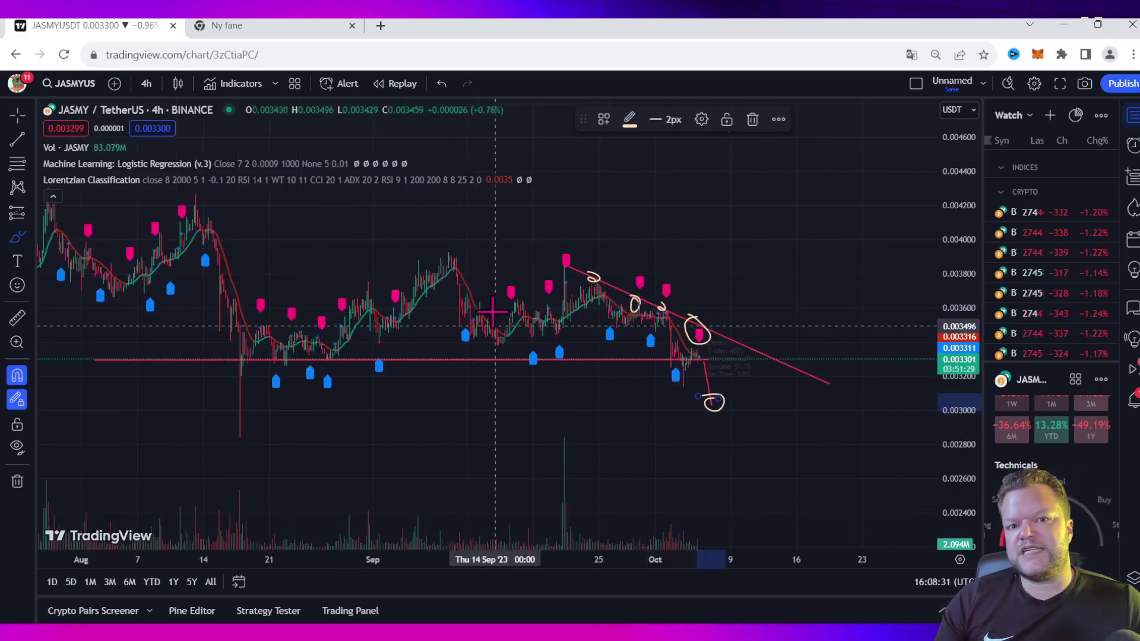
drag(950, 231, 944, 326)
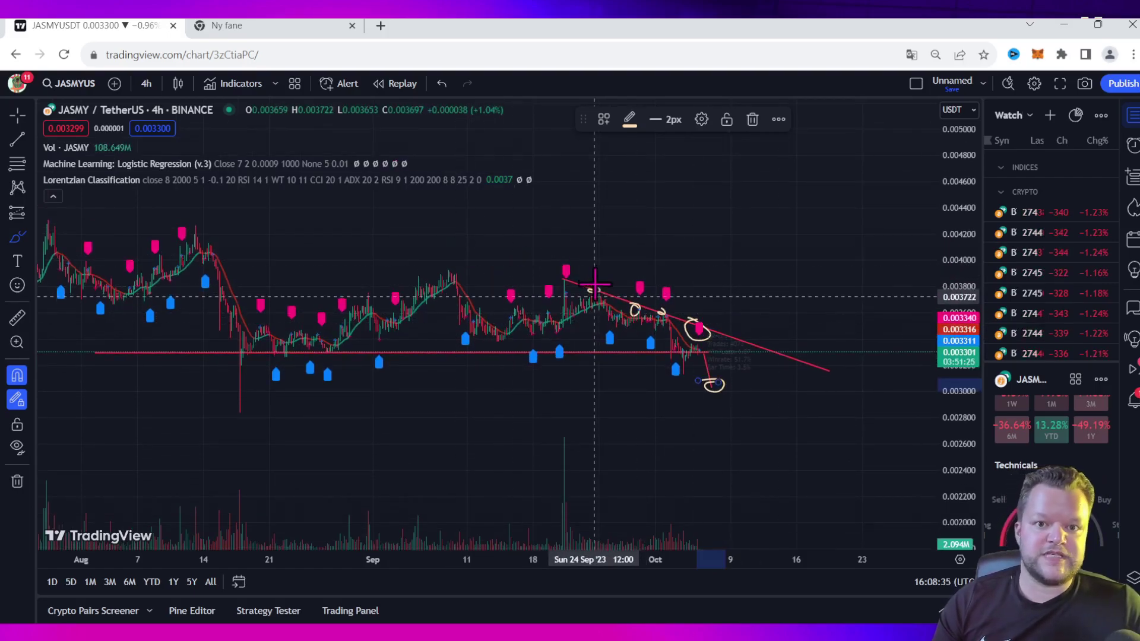
scroll(531, 344, down, 3)
drag(947, 232, 964, 434)
double_click(964, 434)
scroll(514, 326, down, 5)
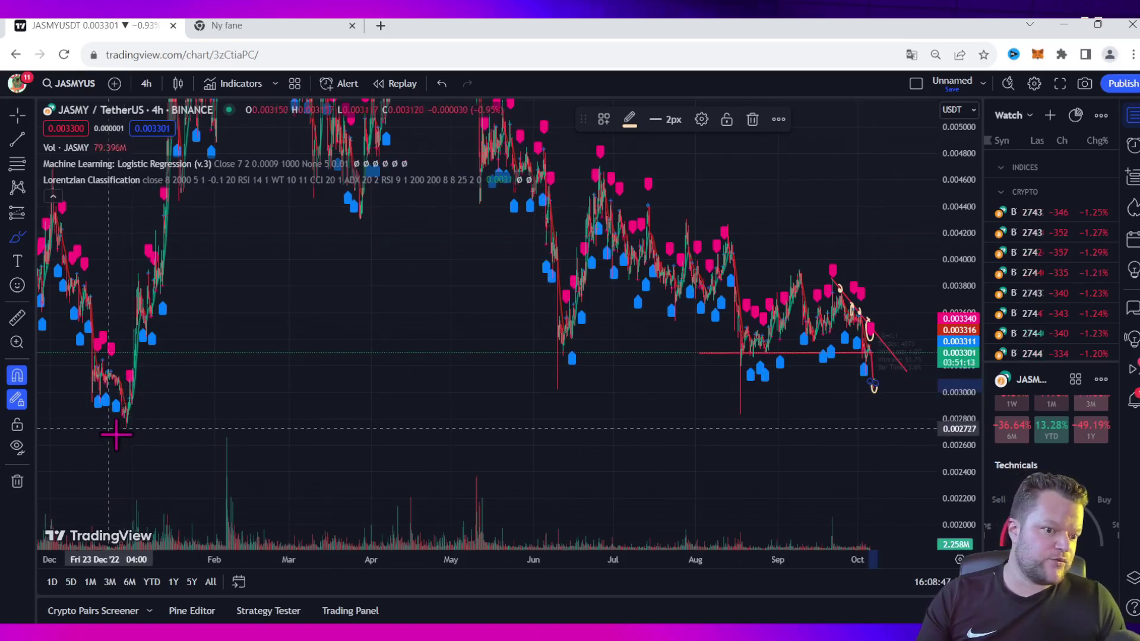
scroll(42, 323, down, 1)
click(30, 237)
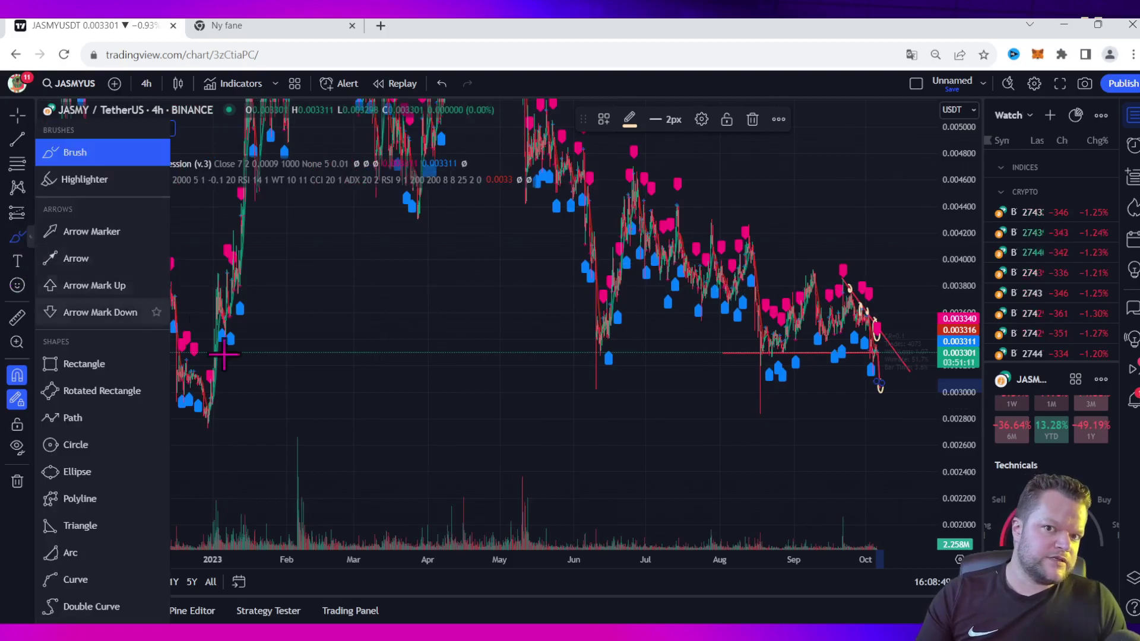
click(207, 430)
drag(220, 432, 214, 424)
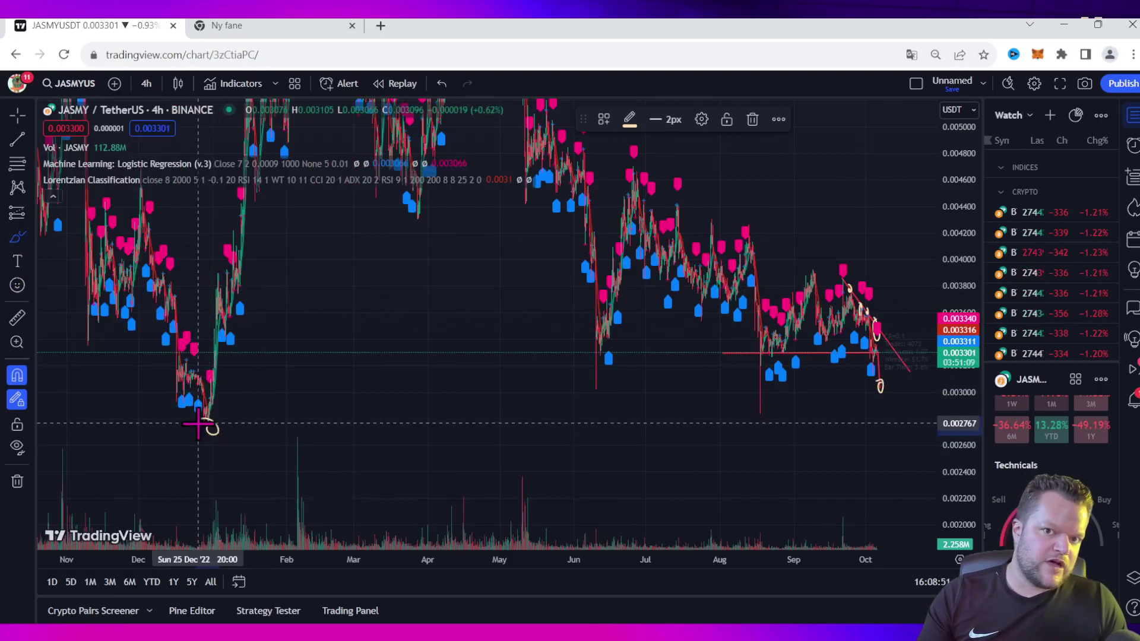
mouse_move(604, 383)
mouse_down()
mouse_move(588, 387)
mouse_move(596, 389)
mouse_up()
mouse_move(762, 410)
mouse_down()
mouse_move(758, 420)
mouse_move(762, 411)
mouse_up()
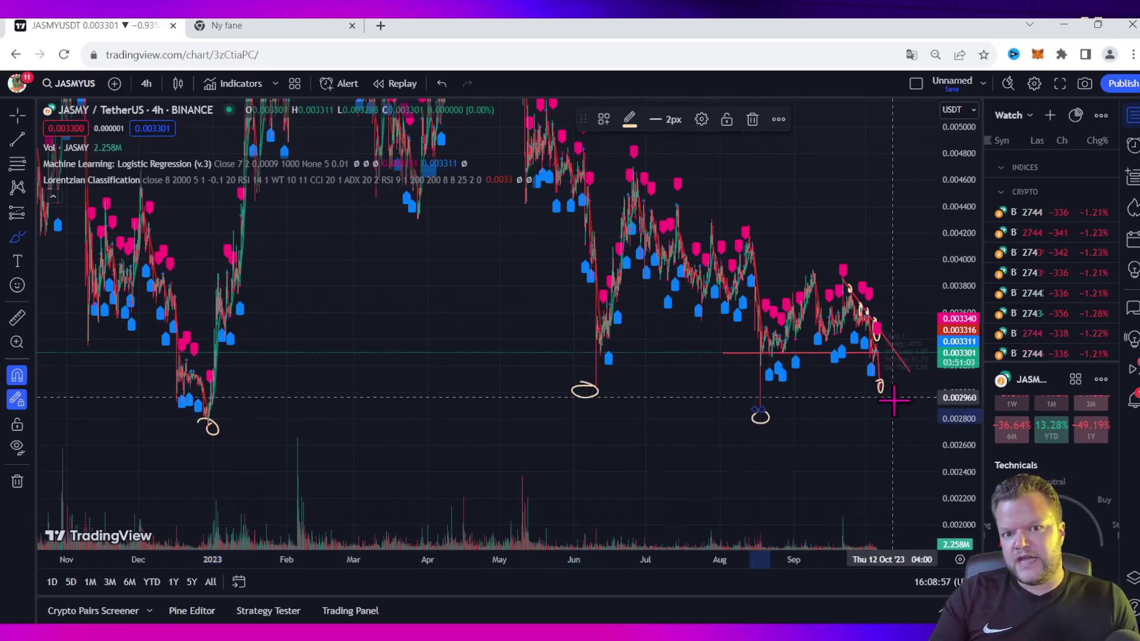
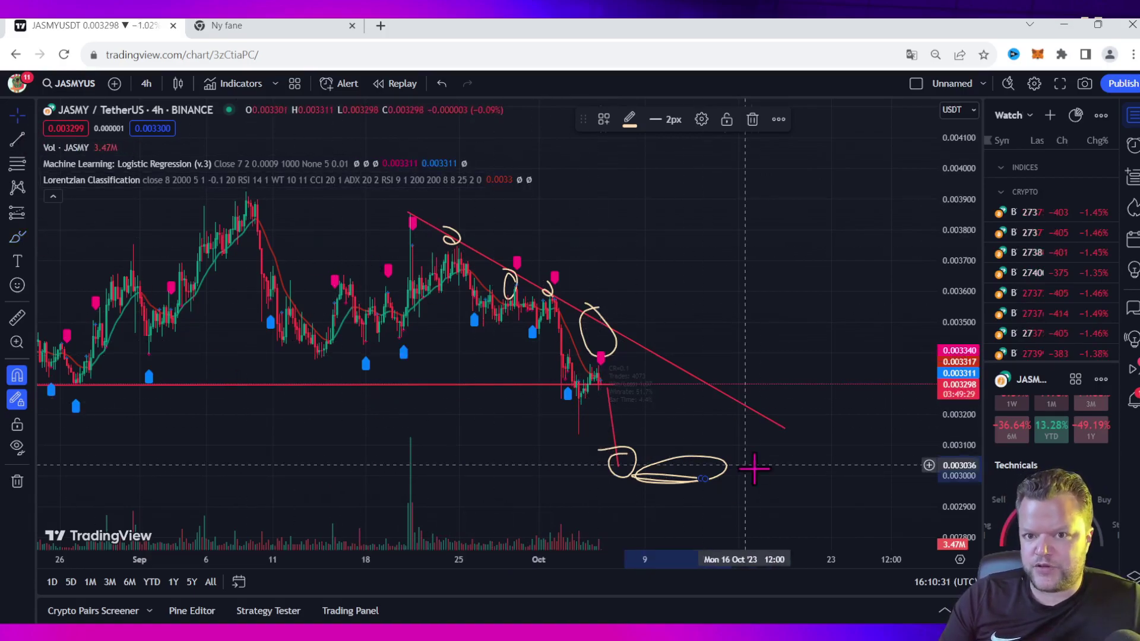
Mark the early October 2023 price low beneath the red horizontal line with a small freehand Brush loop
scroll(582, 409, up, 2)
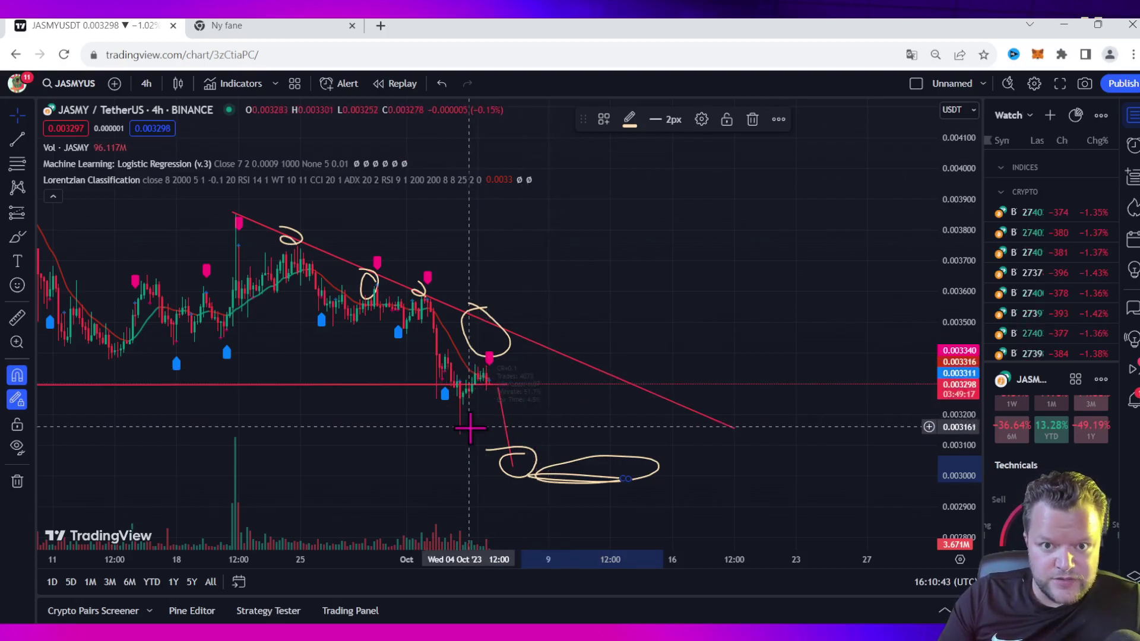
drag(465, 428, 453, 435)
click(17, 237)
mouse_move(454, 438)
mouse_down()
mouse_move(440, 428)
mouse_move(456, 417)
mouse_up()
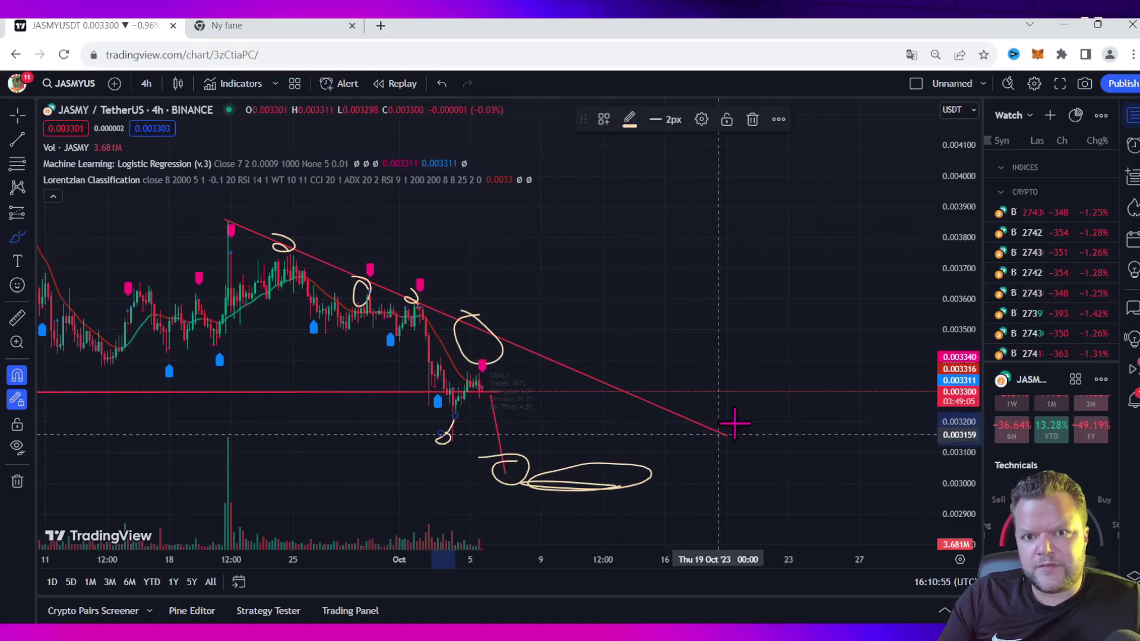
scroll(469, 402, down, 3)
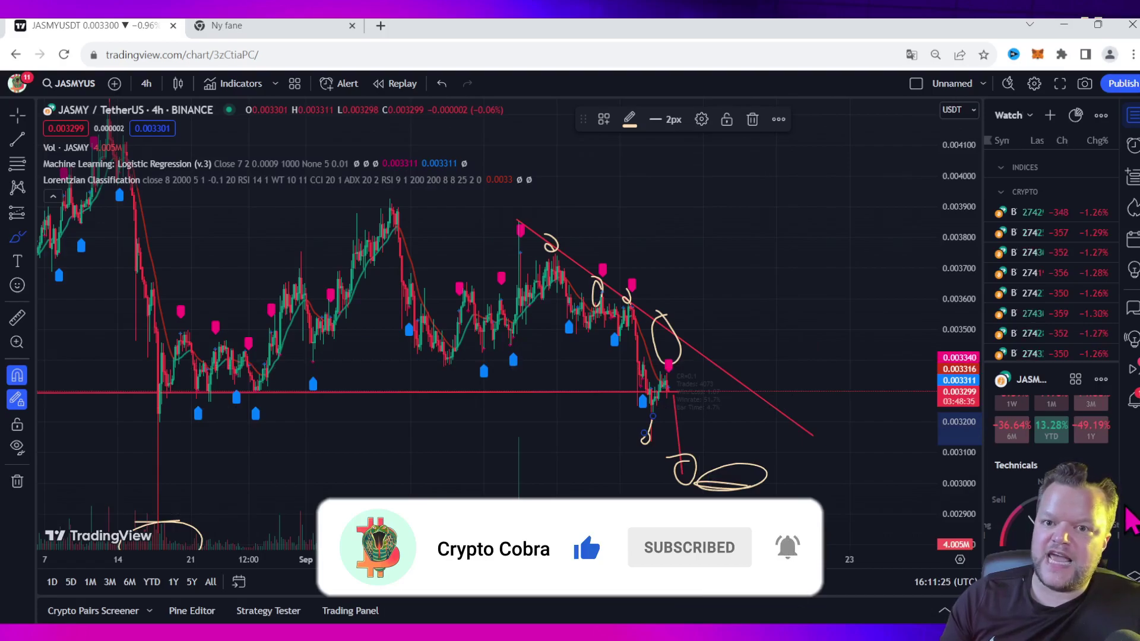
Review the 1-day technicals summary, oscillators and moving averages for JASMY / TetherUS, and return to the chart
click(1017, 465)
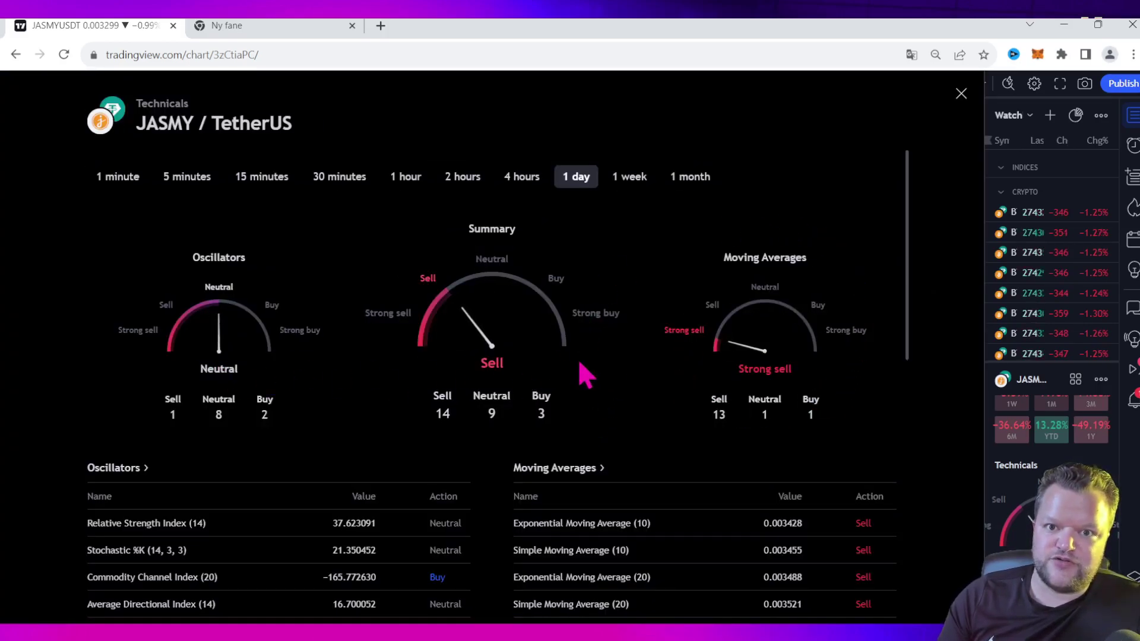
scroll(694, 520, down, 7)
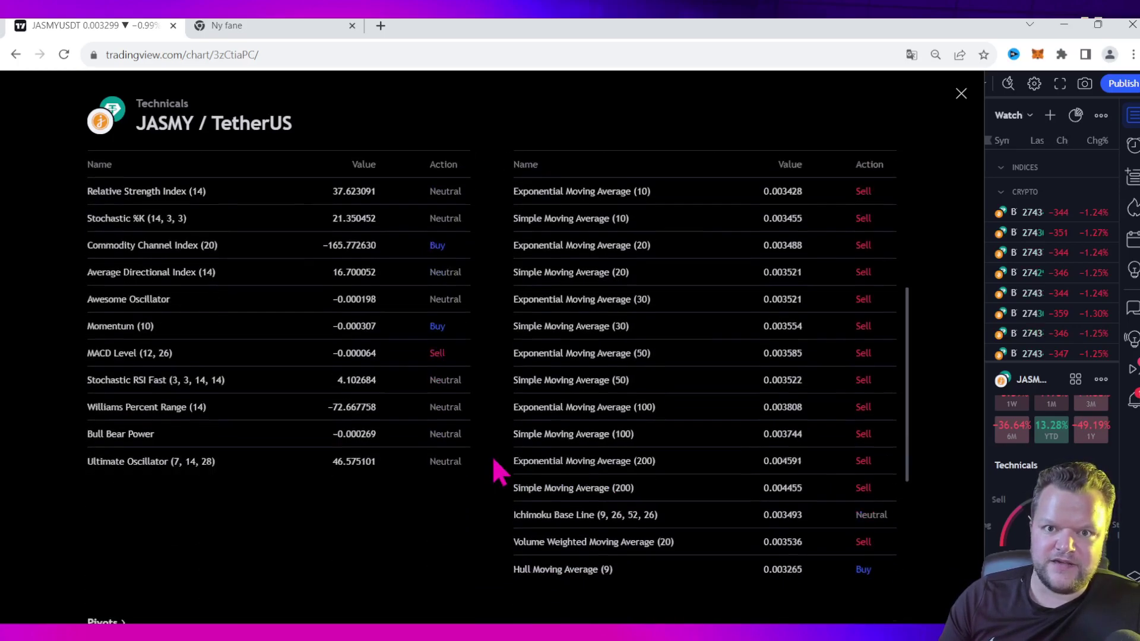
scroll(522, 400, up, 2)
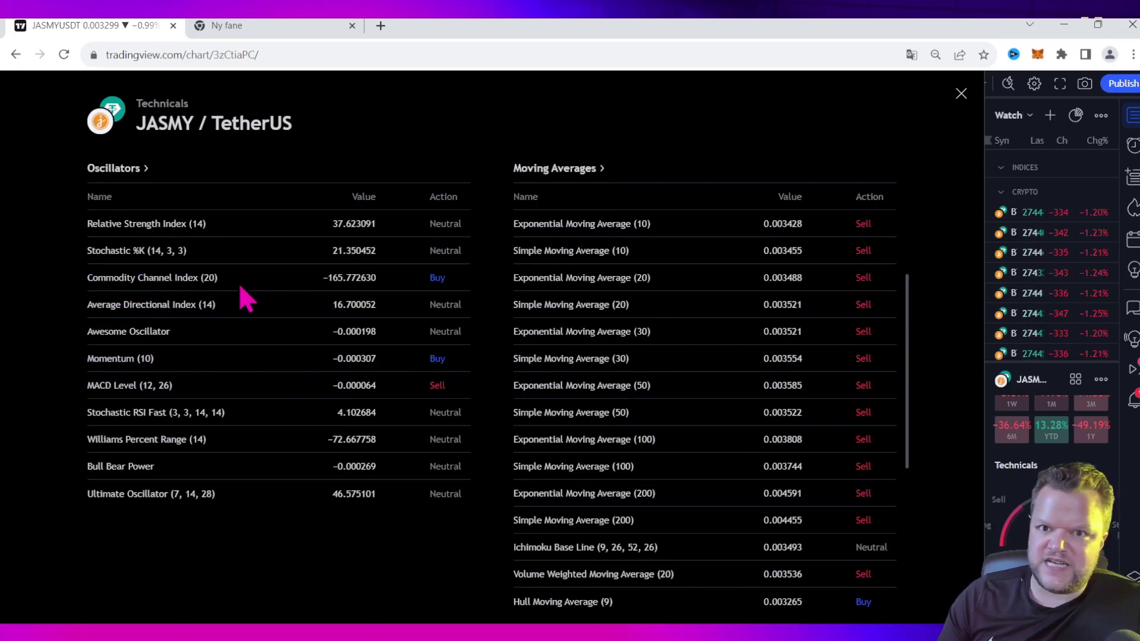
scroll(742, 381, down, 6)
scroll(751, 392, up, 11)
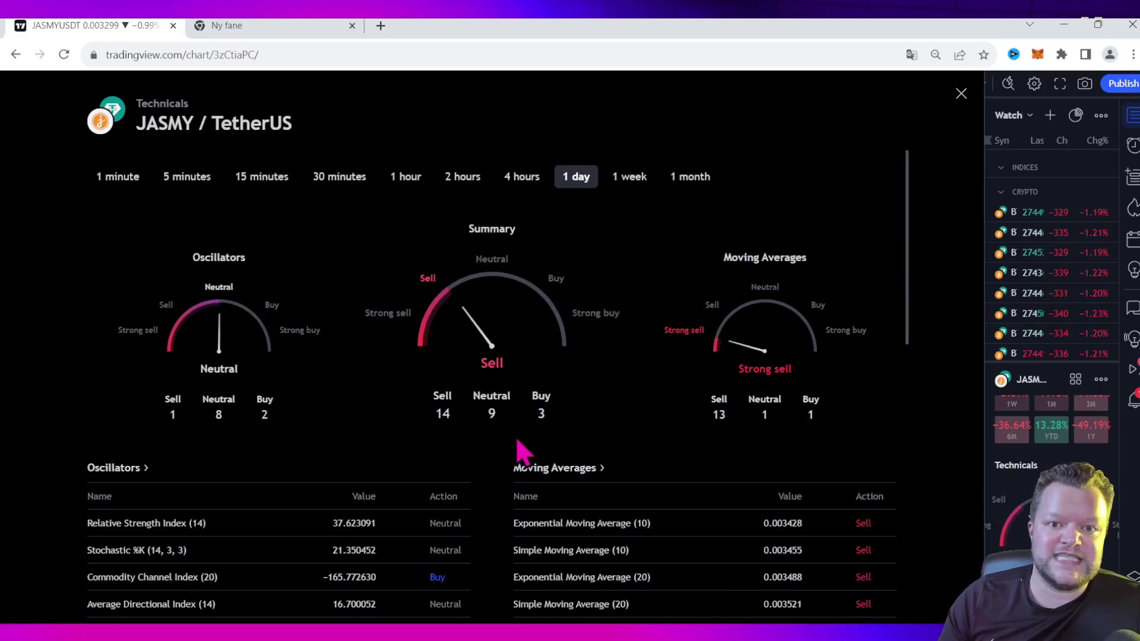
click(961, 94)
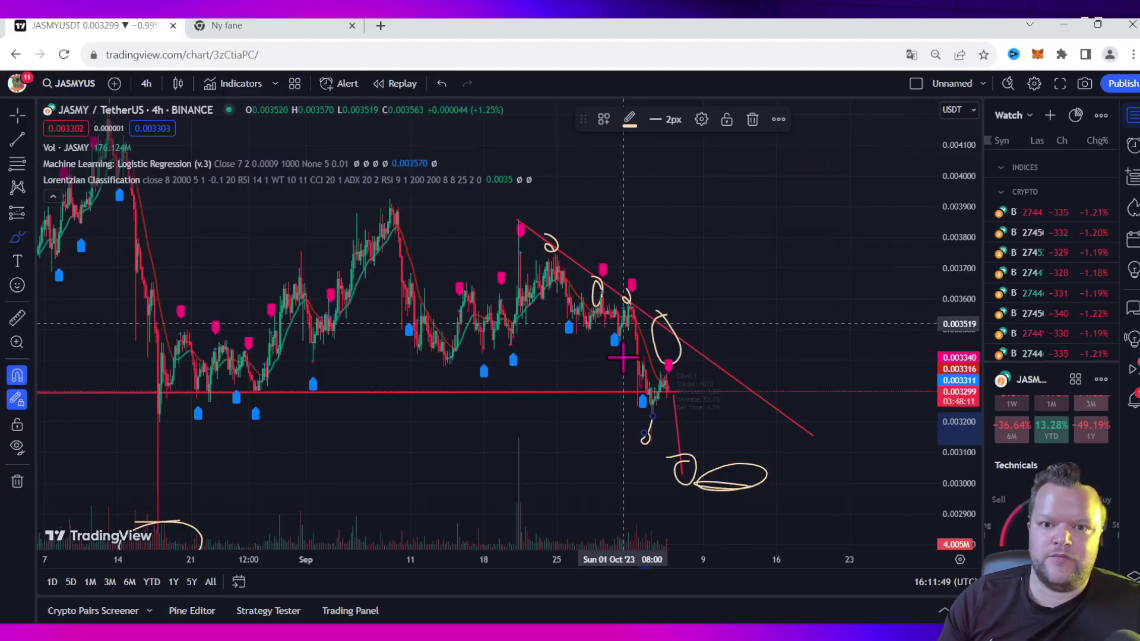